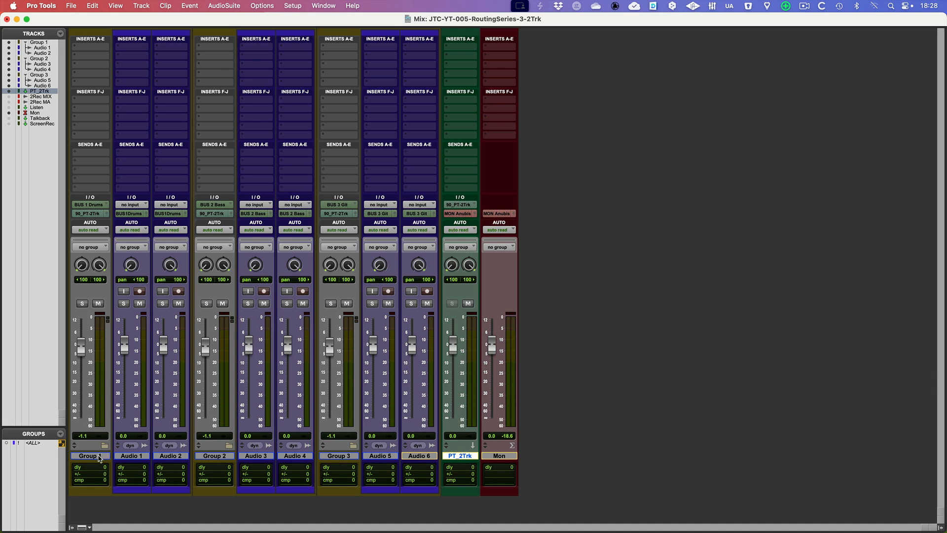
Review the session layout by selecting the Group 1, Group 2, Group 3, Audio 1 and PT_2Trk tracks one after another
click(100, 459)
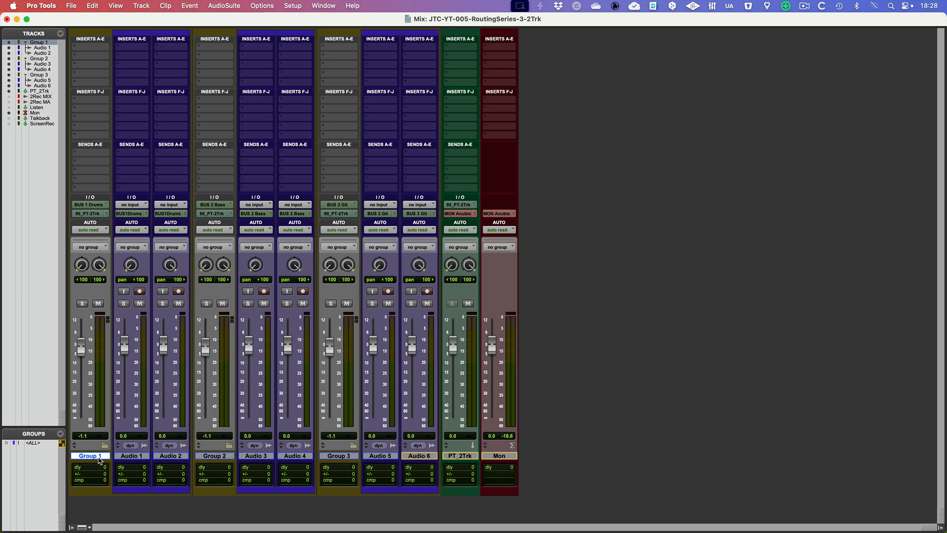
click(217, 459)
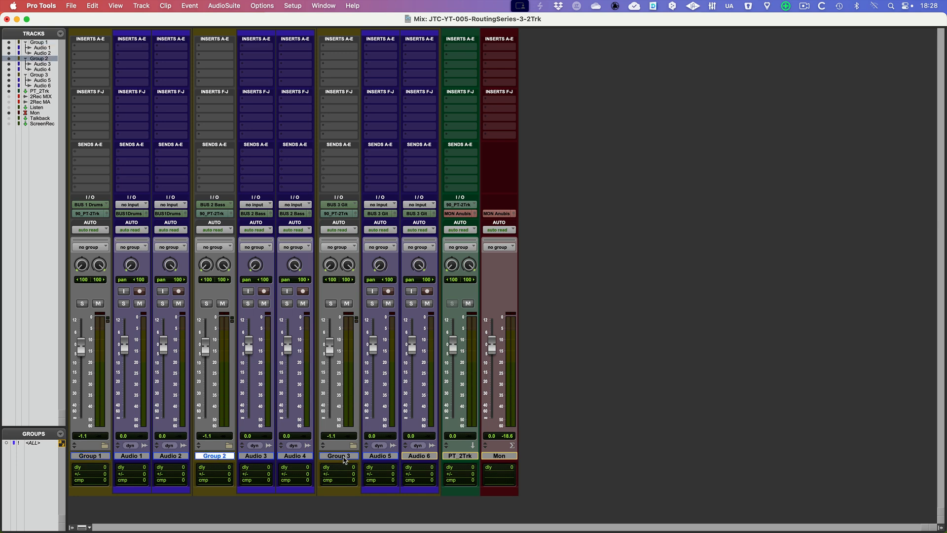
click(343, 459)
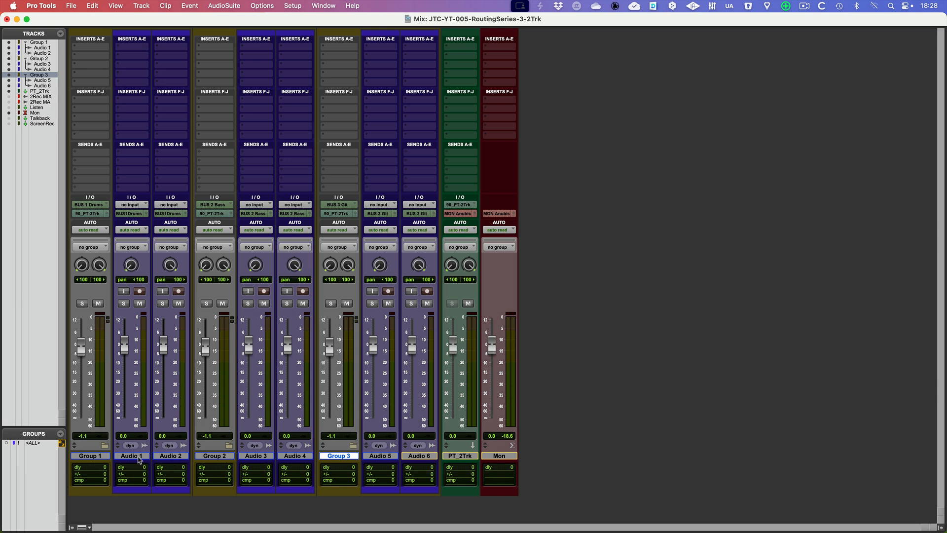
click(144, 461)
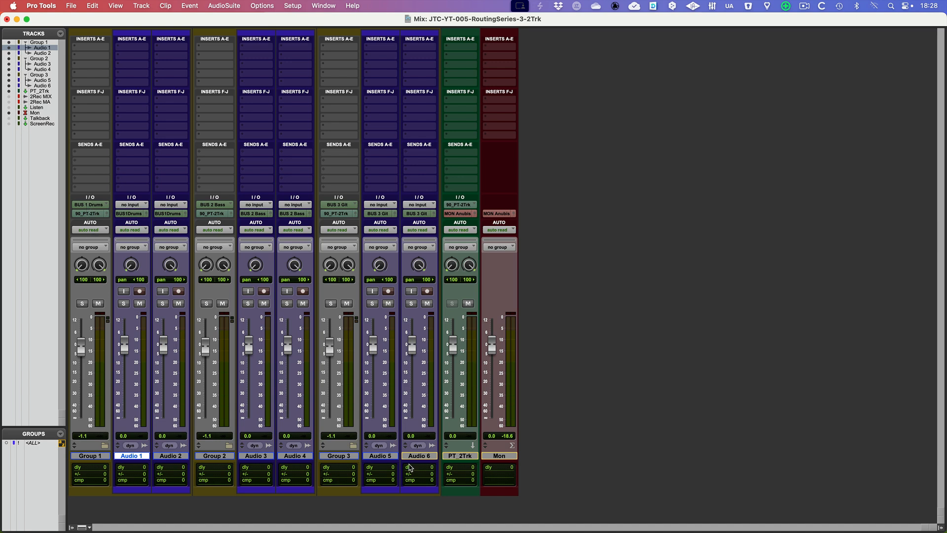
click(468, 460)
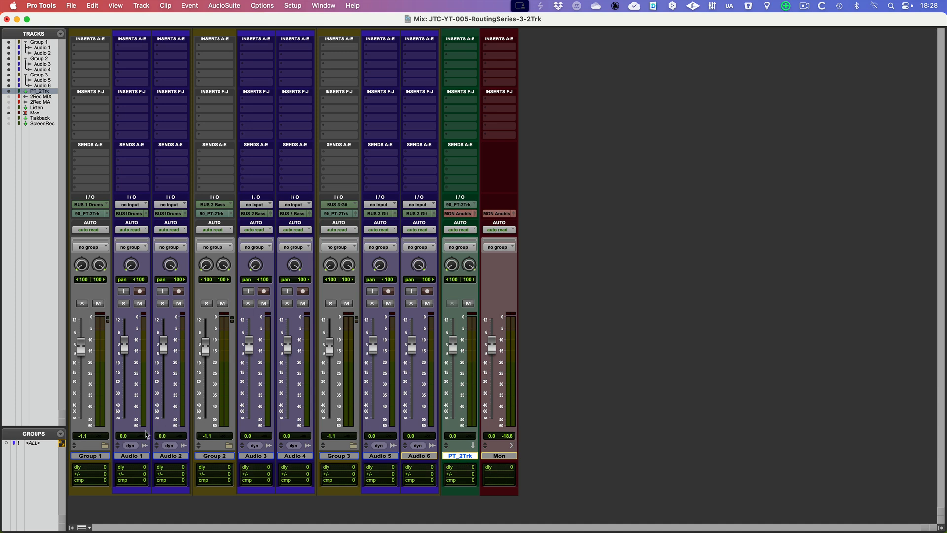
Collapse the Group 1, Group 2 and Group 3 folder tracks and select all three of them together
click(105, 446)
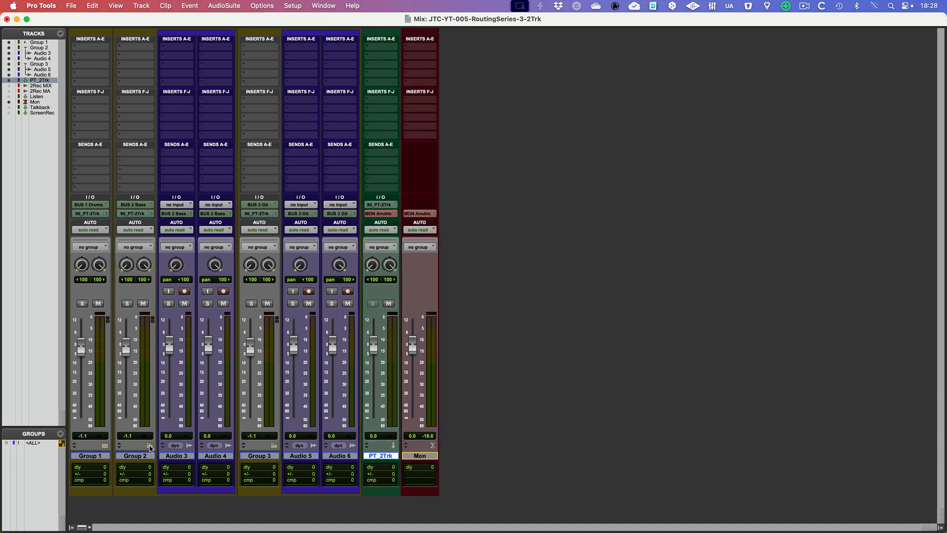
click(150, 446)
click(195, 446)
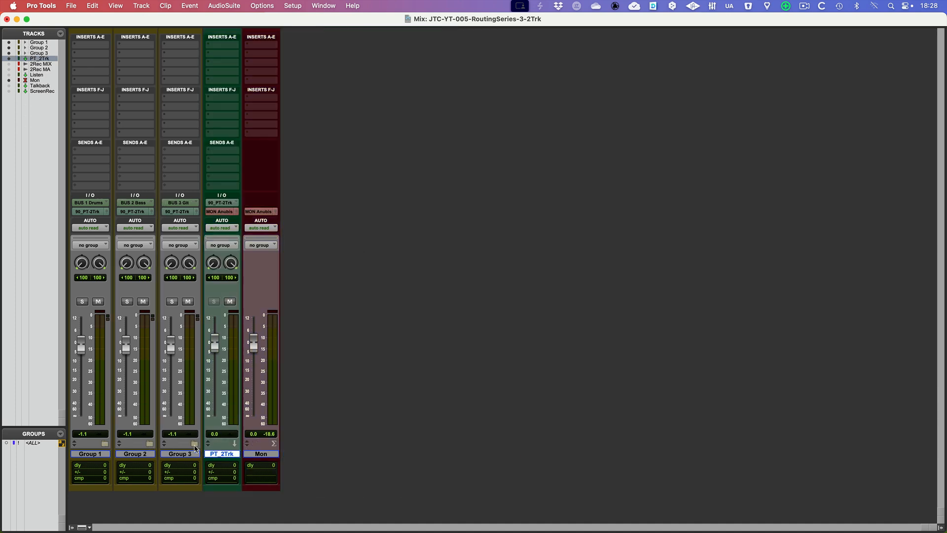
click(105, 455)
shift+click(166, 456)
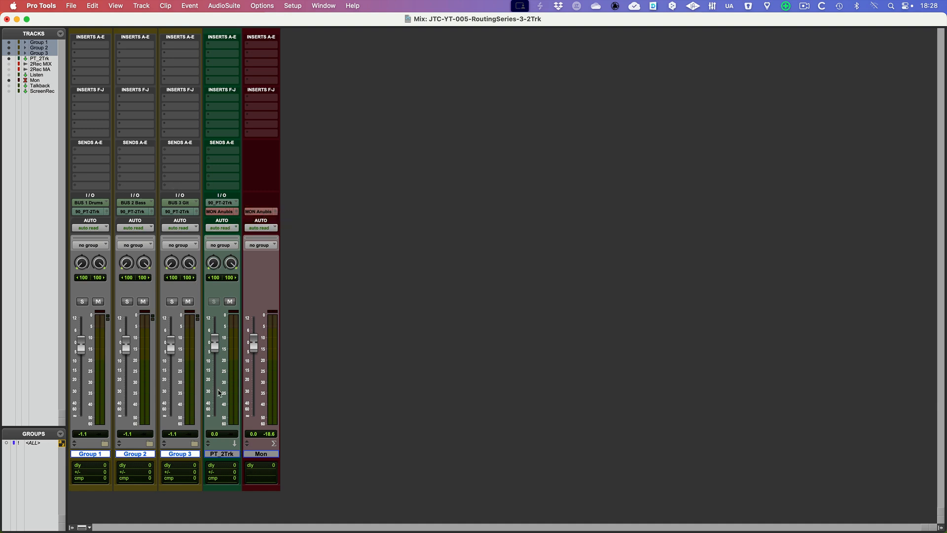
Insert the stereo UADx Oxide Tape Recorder plug-in in the first insert slot of the PT_2Trk track and close its window
click(227, 454)
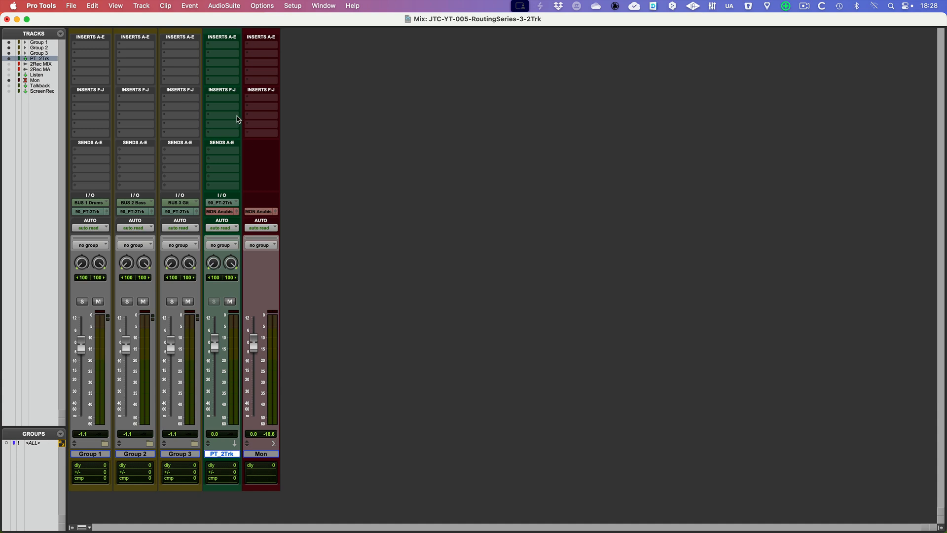
click(228, 46)
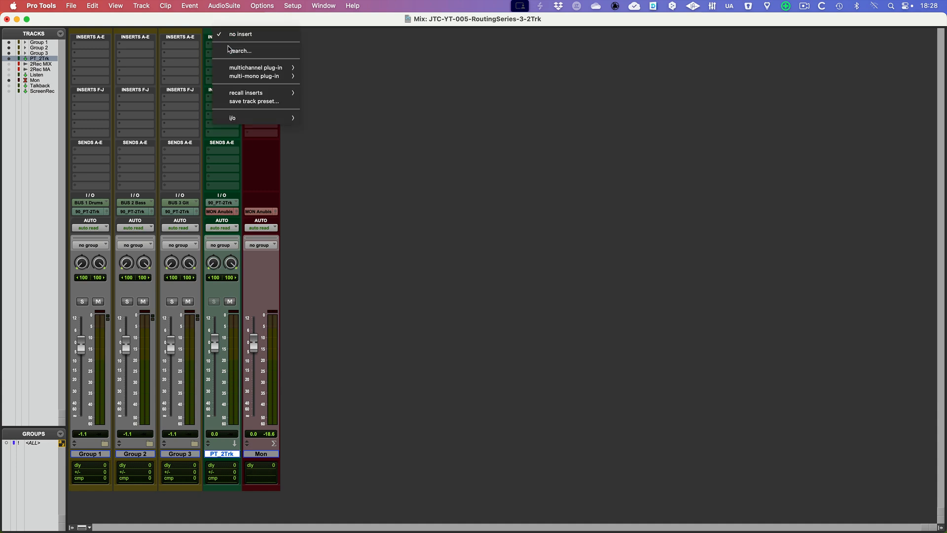
mouse_move(262, 67)
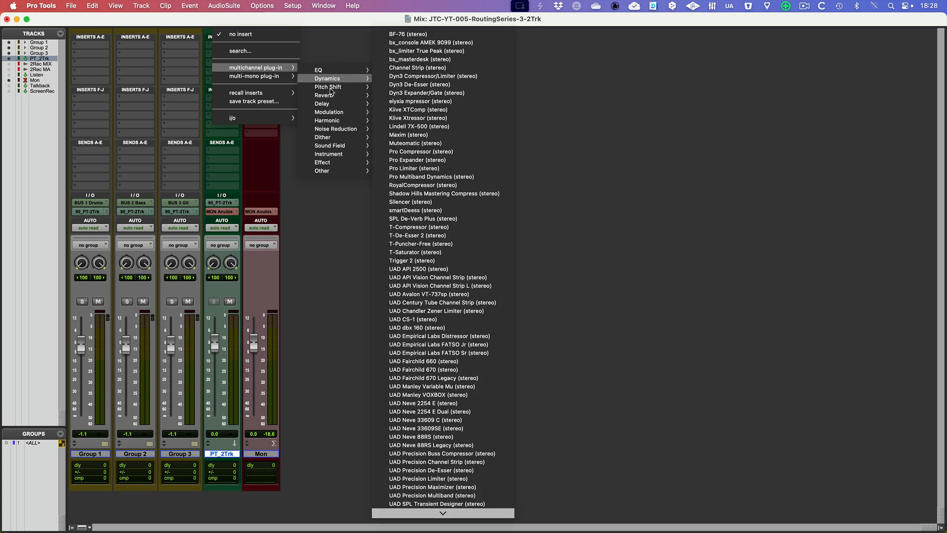
mouse_move(331, 123)
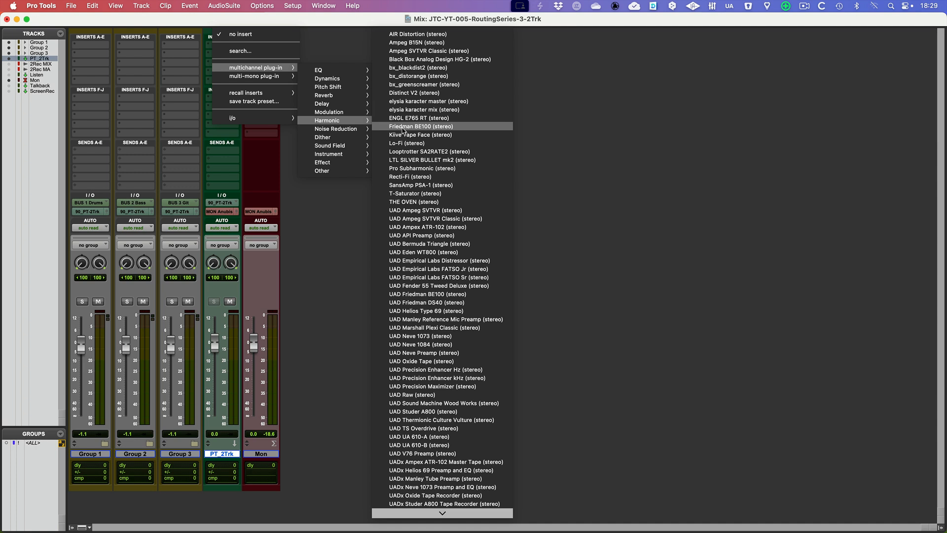
scroll(419, 157, down, 1)
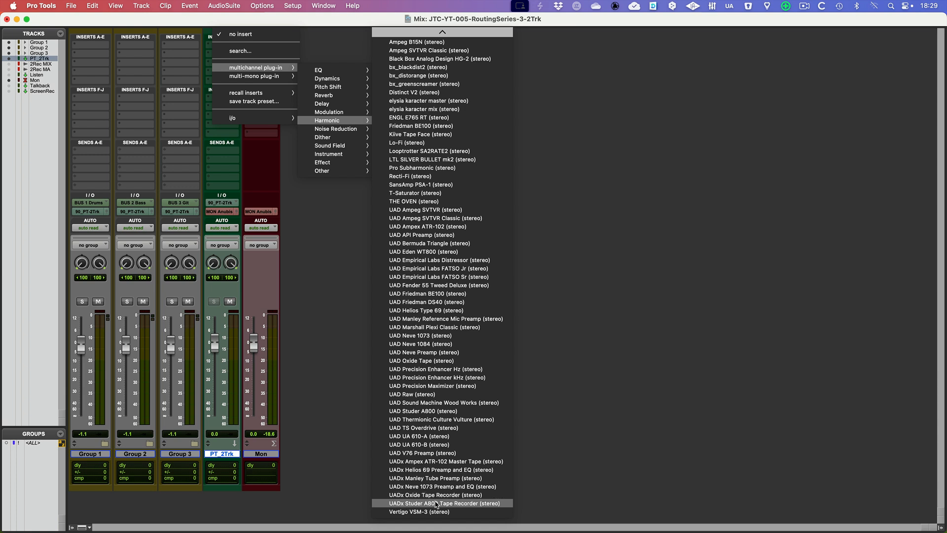
click(437, 502)
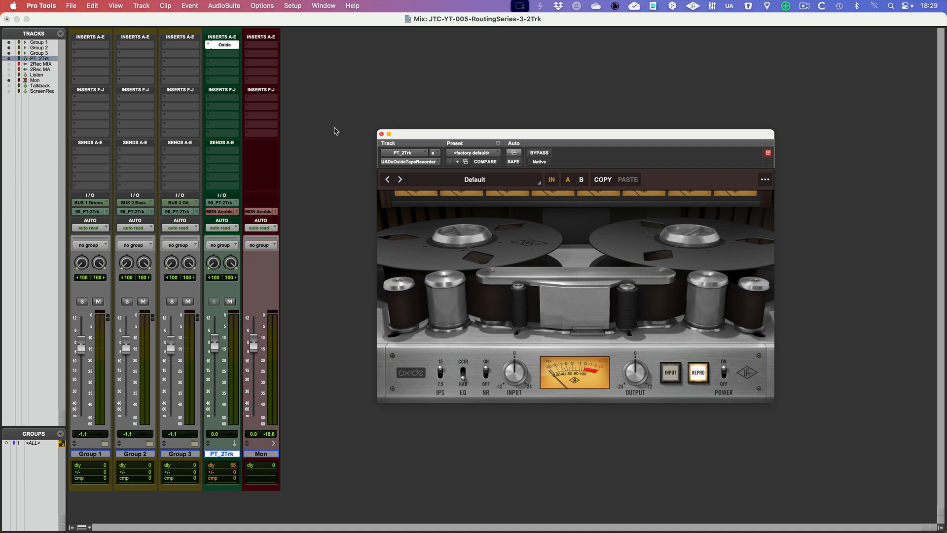
click(382, 134)
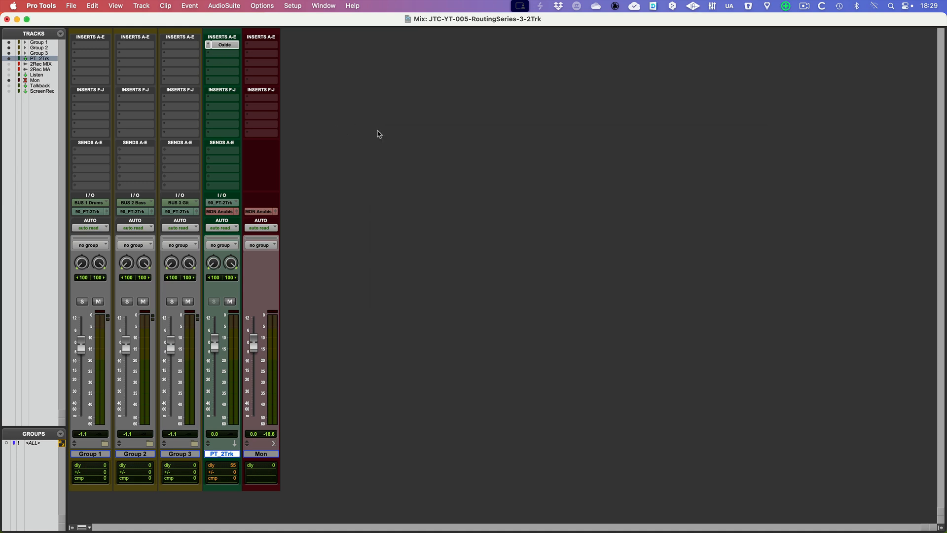
Add the HW Creme (Stereo) hardware insert in insert slot B of PT_2Trk and close its window
click(227, 57)
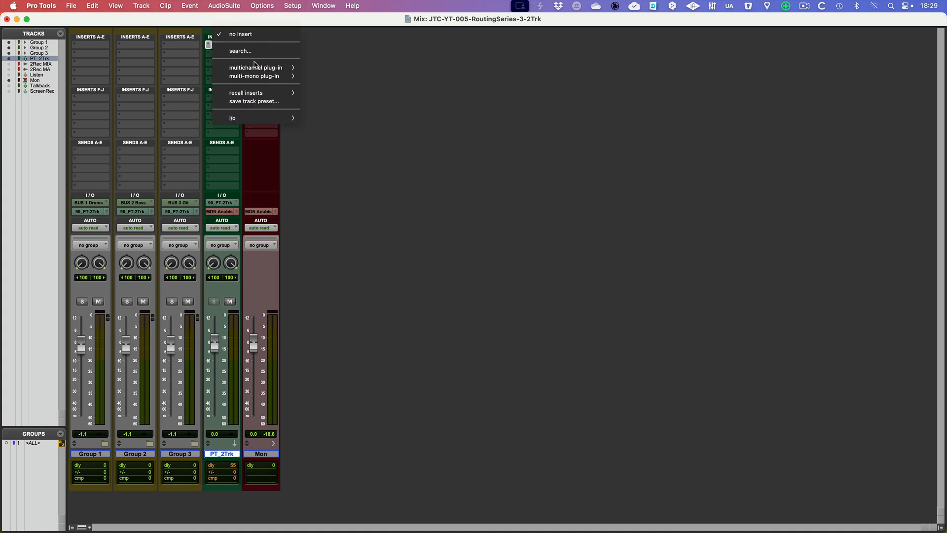
mouse_move(264, 123)
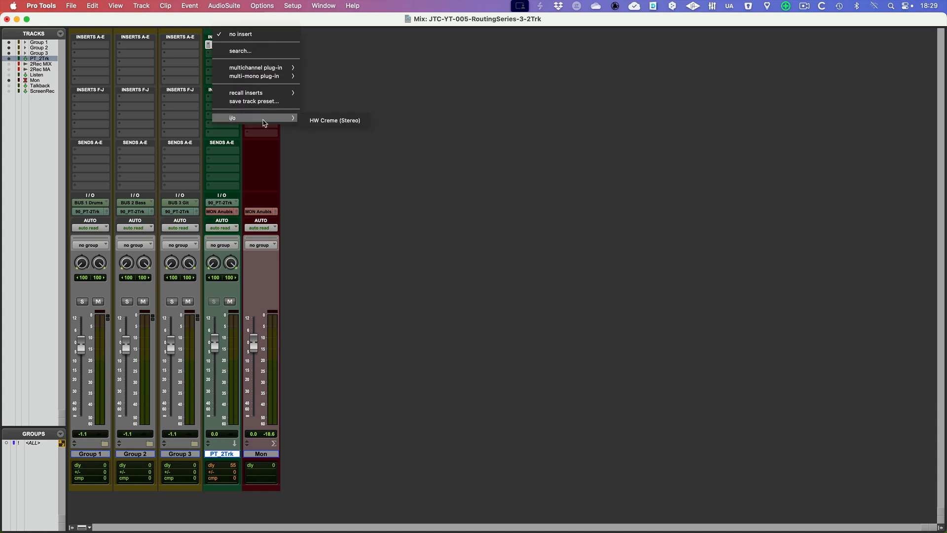
click(333, 124)
drag(421, 135, 369, 60)
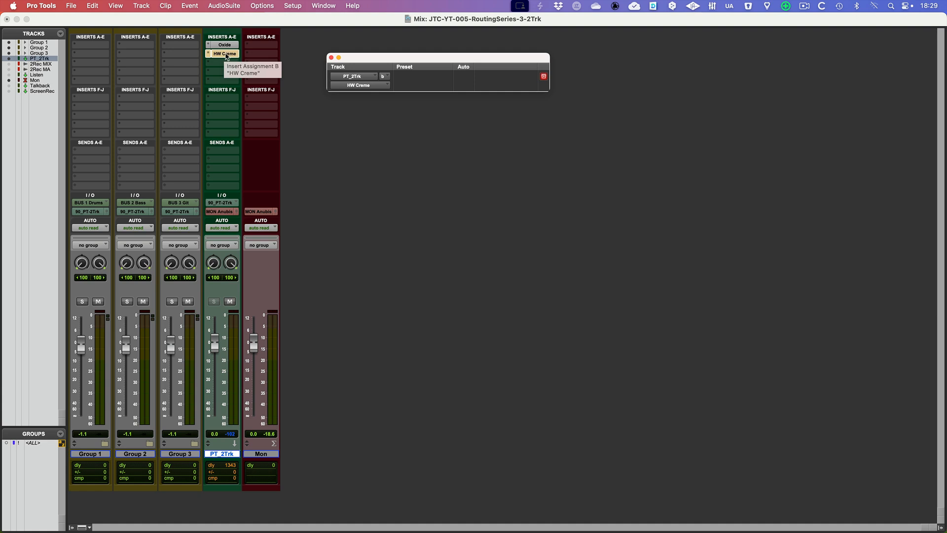
click(219, 55)
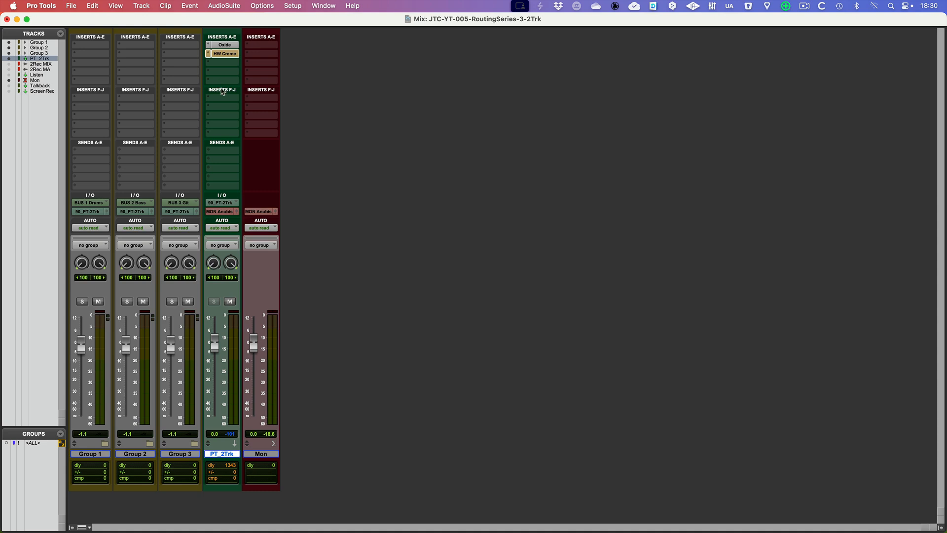
Insert the stereo Pro Limiter plug-in in insert slot I of the PT_2Trk track
click(223, 128)
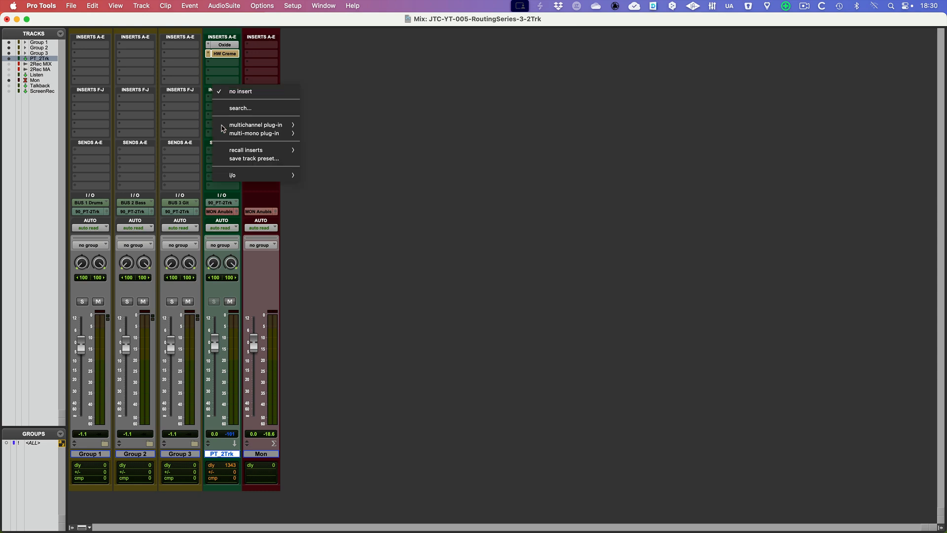
mouse_move(246, 127)
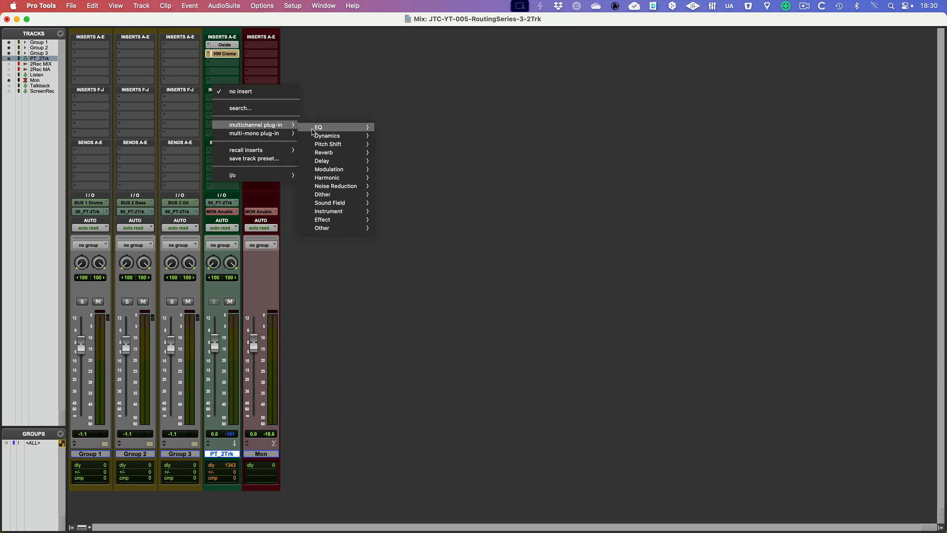
mouse_move(331, 136)
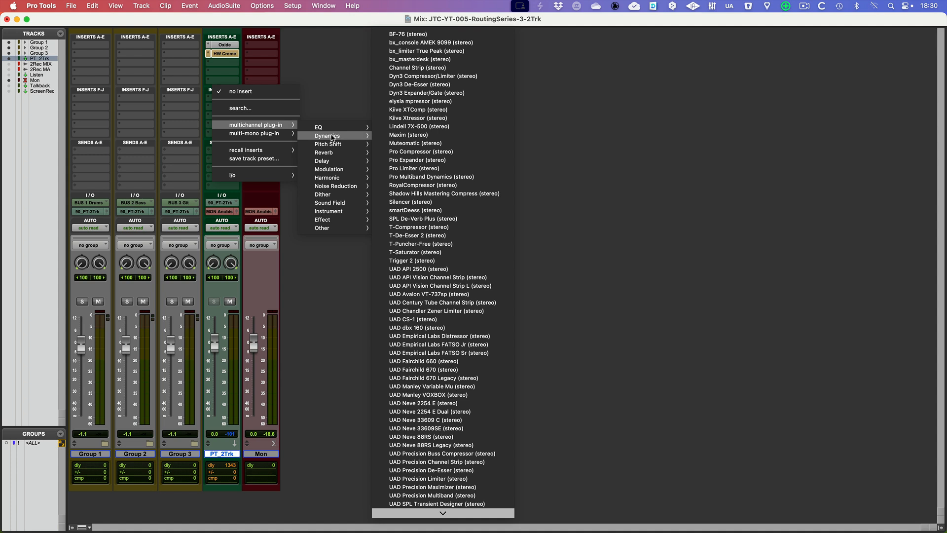
click(422, 171)
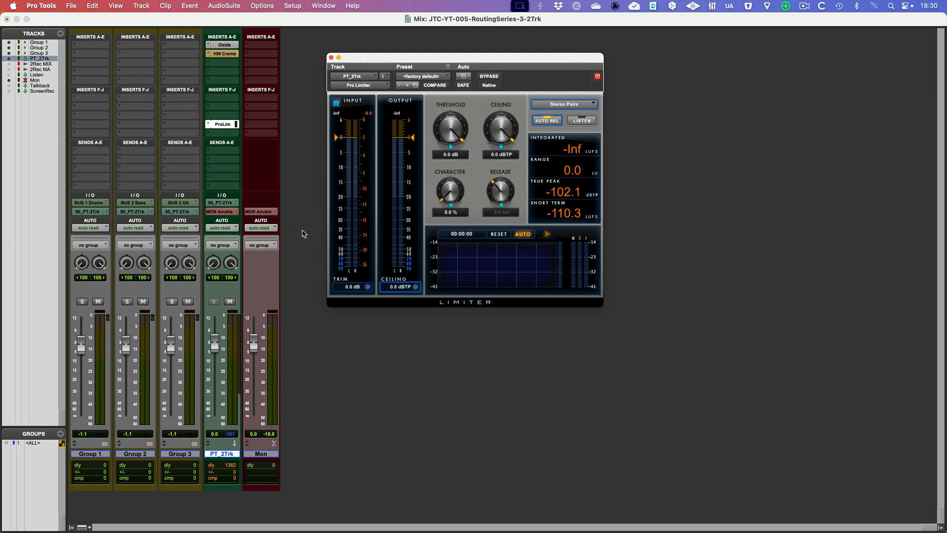
drag(379, 58, 385, 57)
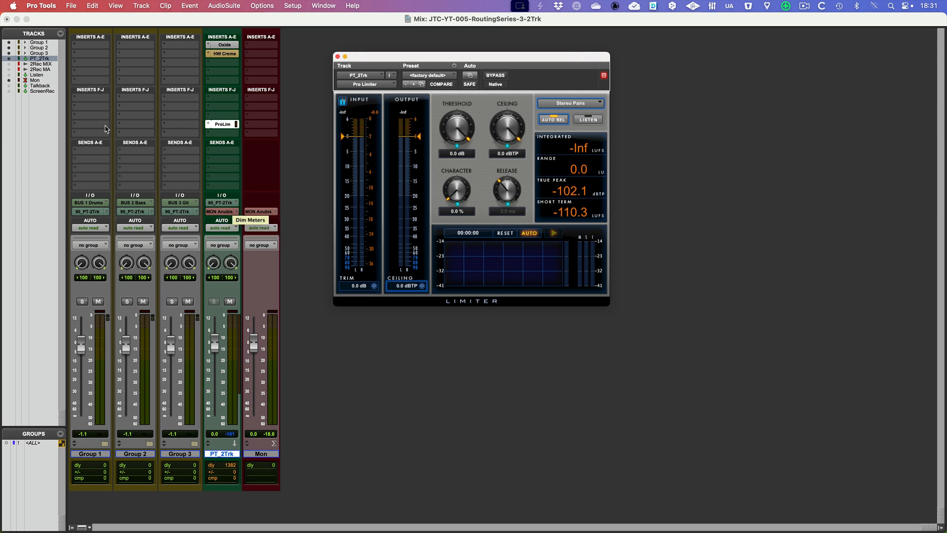
Show the hidden 2Rec MIX and 2Rec MA tracks in the mixer and close the Pro Limiter window
click(9, 65)
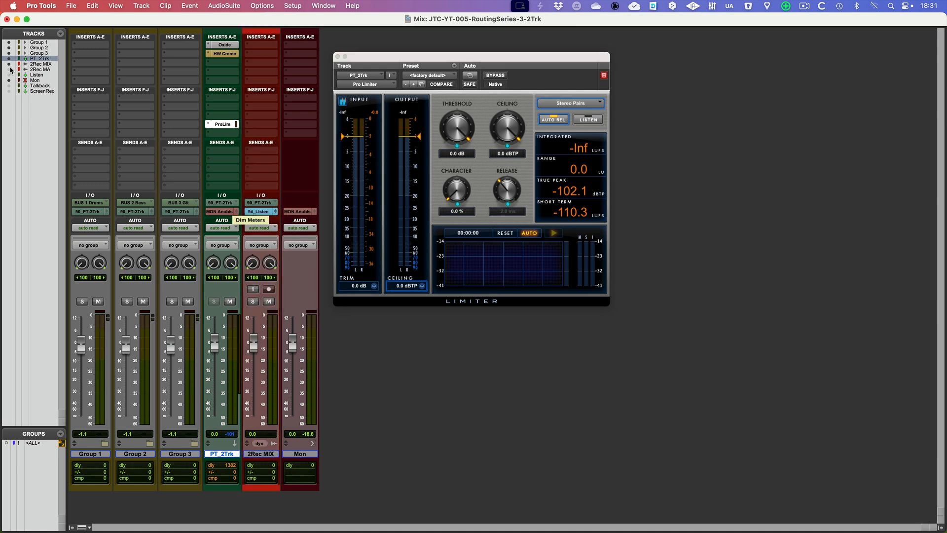
click(9, 70)
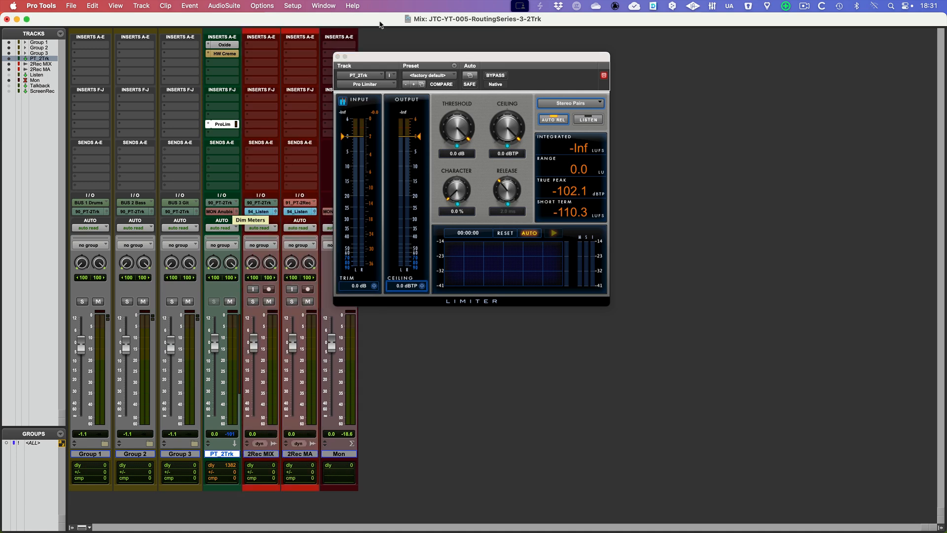
drag(397, 56, 501, 60)
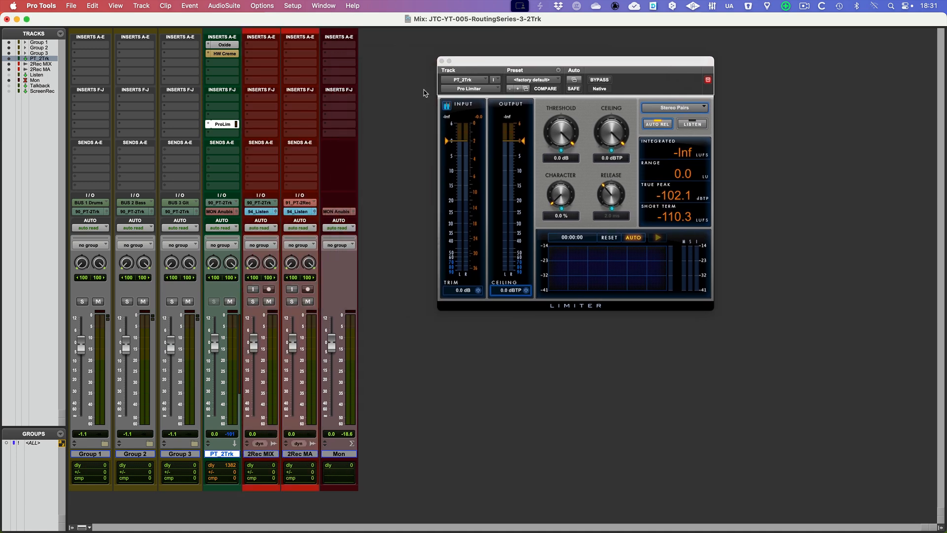
click(441, 61)
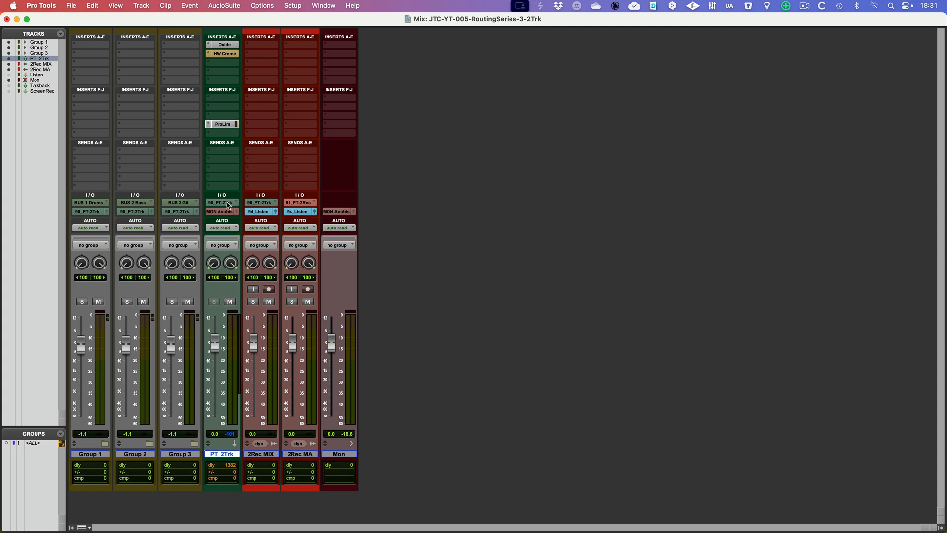
Add the 91_PT-2Rec (Stereo) bus as a second output of PT_2Trk alongside MON Anubis, and check its output assignments
click(267, 454)
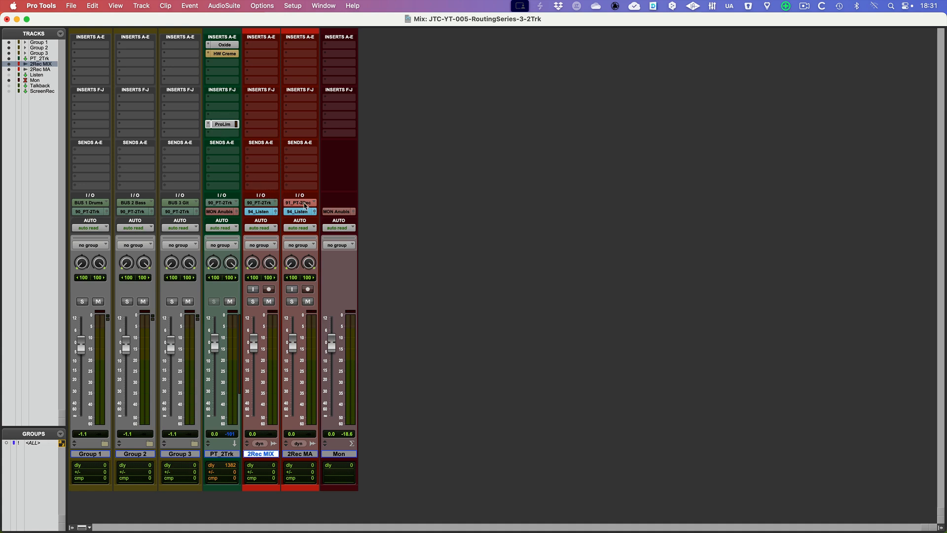
click(226, 213)
mouse_move(234, 226)
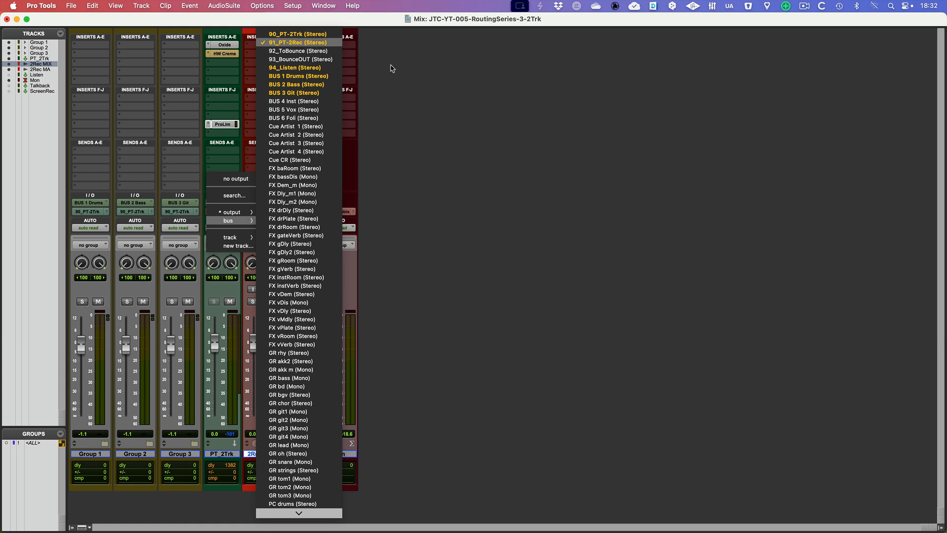
click(395, 90)
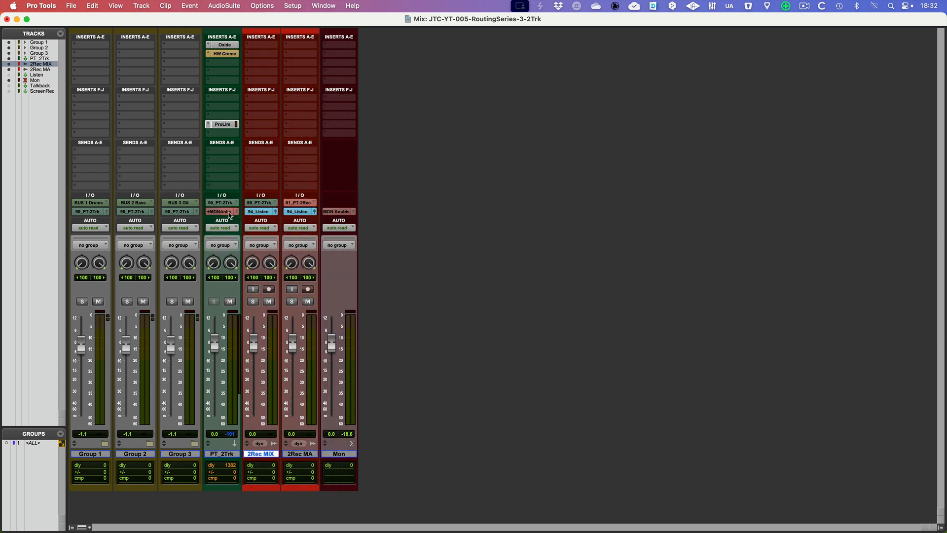
click(226, 212)
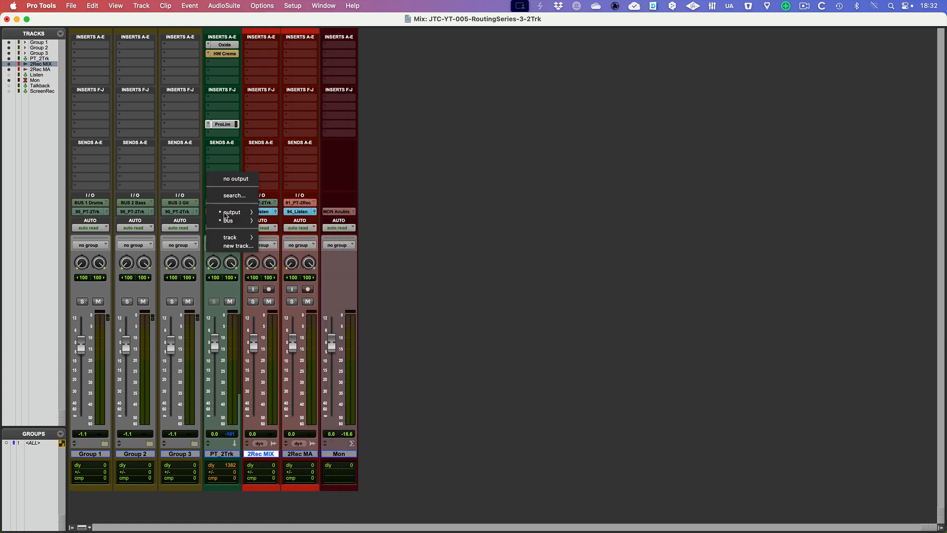
click(397, 166)
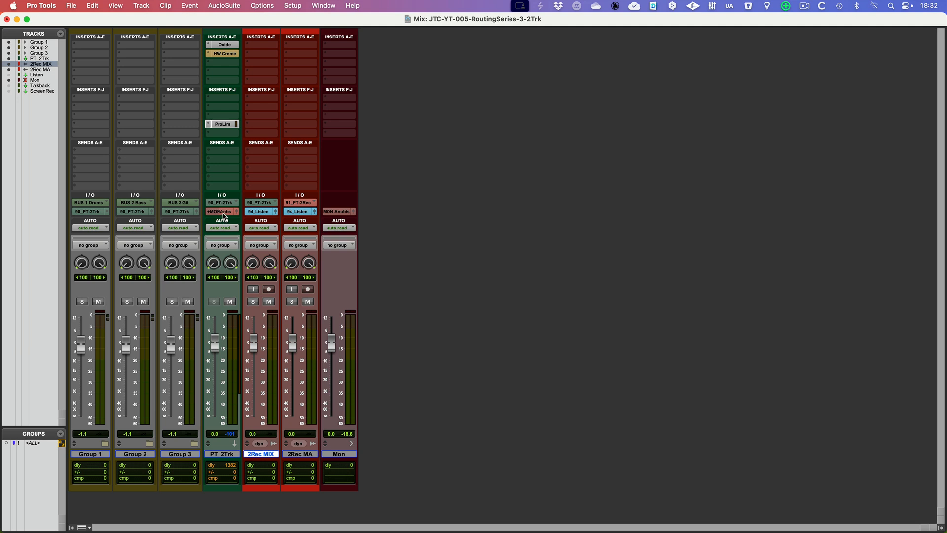
click(311, 453)
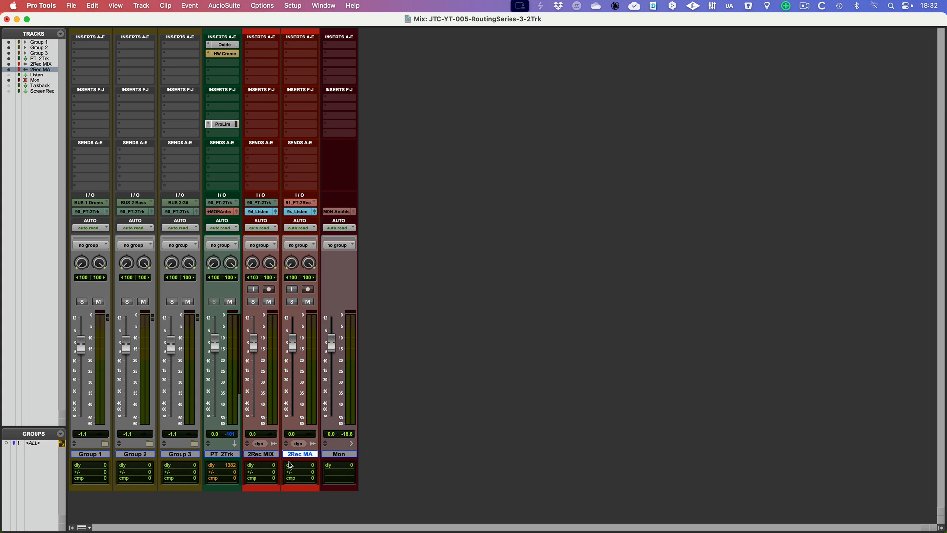
click(270, 454)
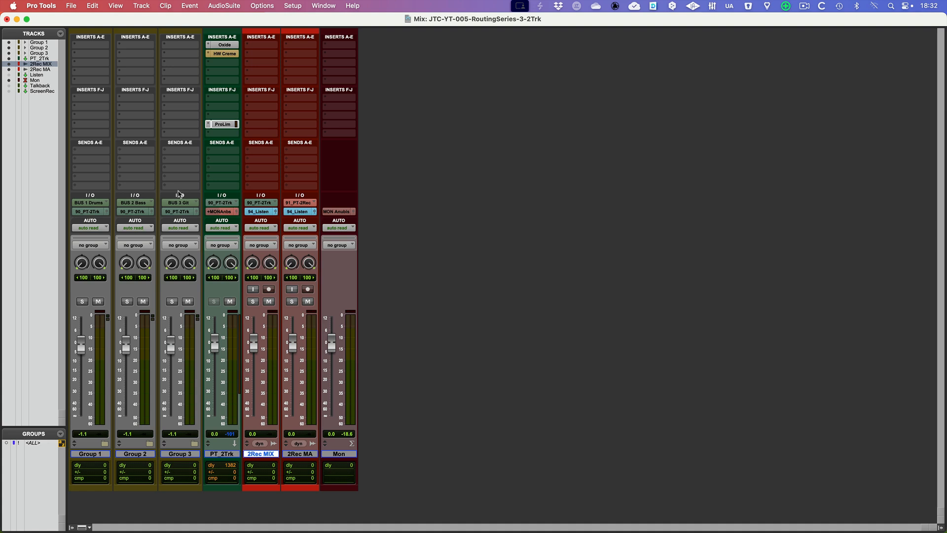
Show the hidden Listen track in the mixer and select the Mon track
click(9, 74)
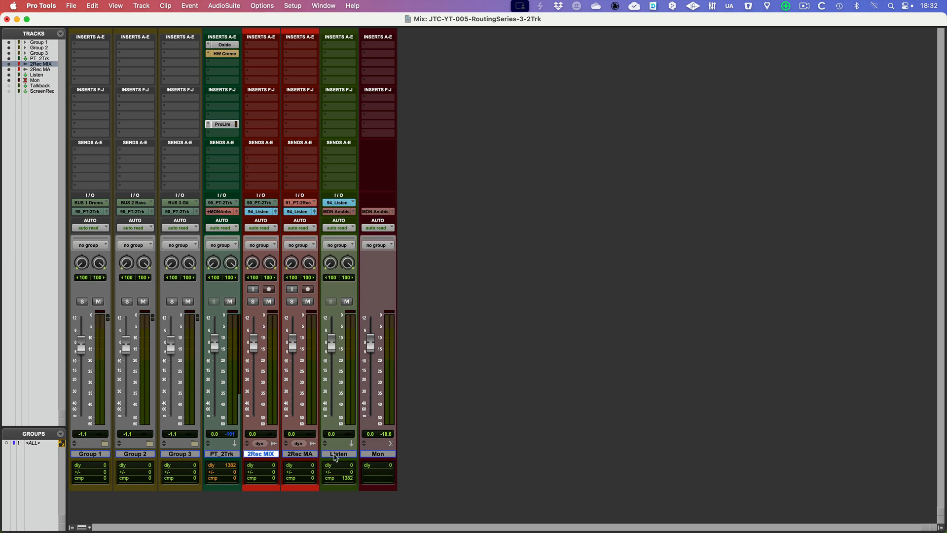
click(335, 454)
click(378, 454)
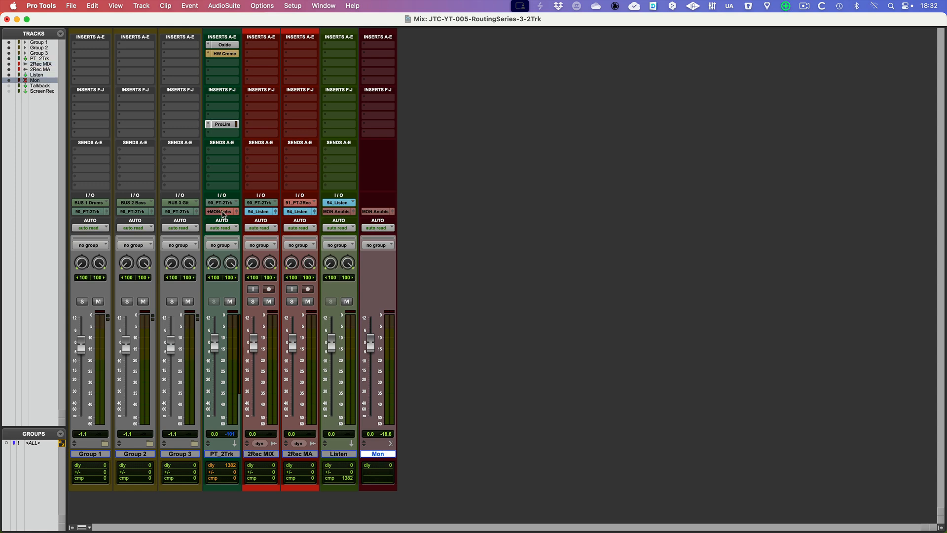
Replace MON Anubis with the 94_Listen (Stereo) bus in the output assignments of PT_2Trk
click(222, 213)
mouse_move(228, 216)
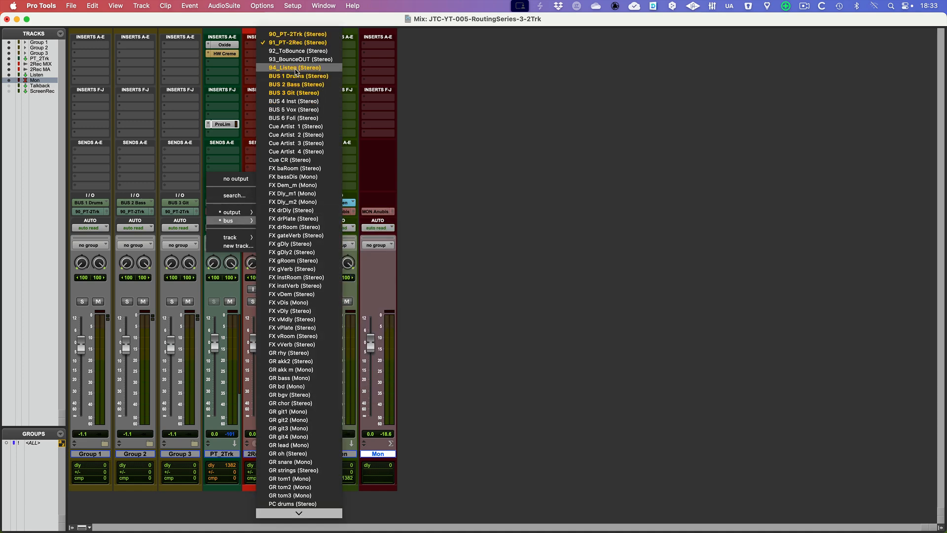
click(296, 69)
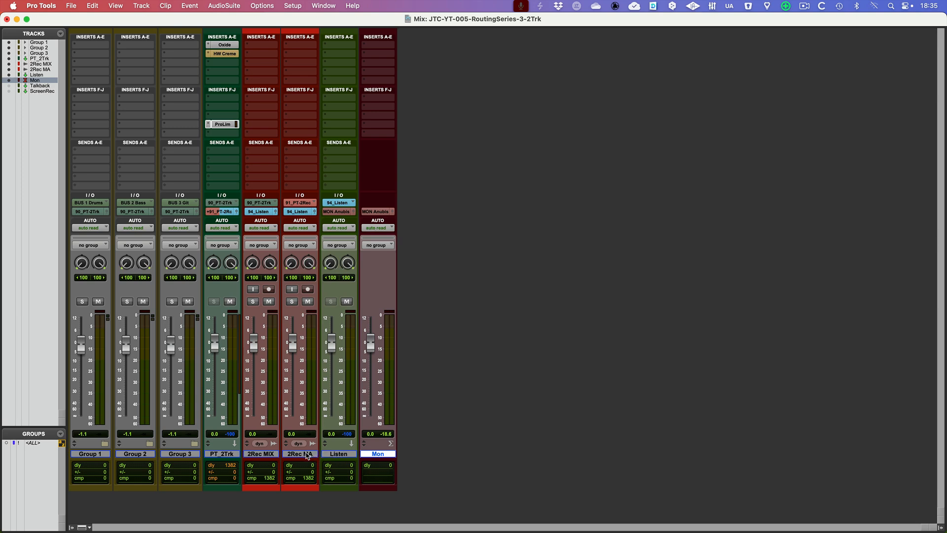
Create a new stereo Aux Input track after 2Rec MA and name it Bounce
click(307, 455)
key(super+shift+n)
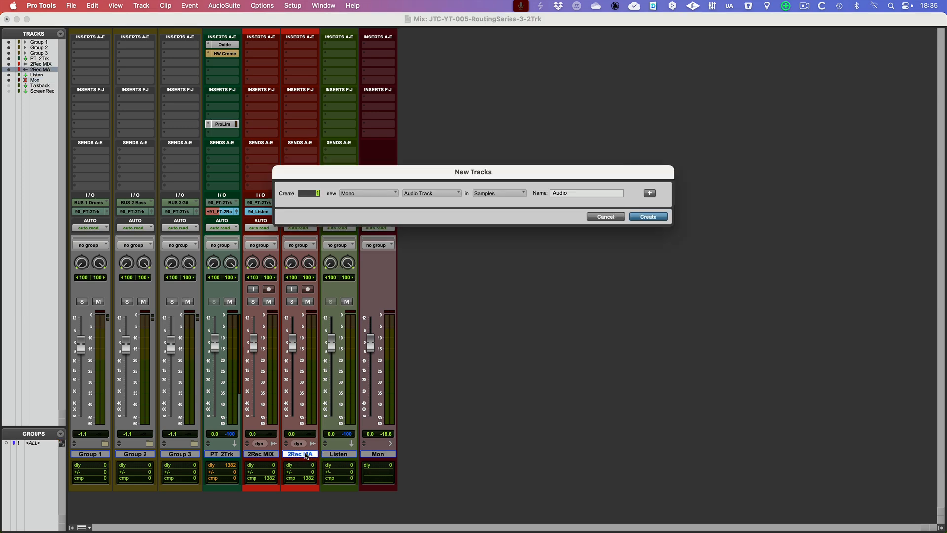
key(super+Down)
key(super+Right)
key(Return)
double_click(343, 455)
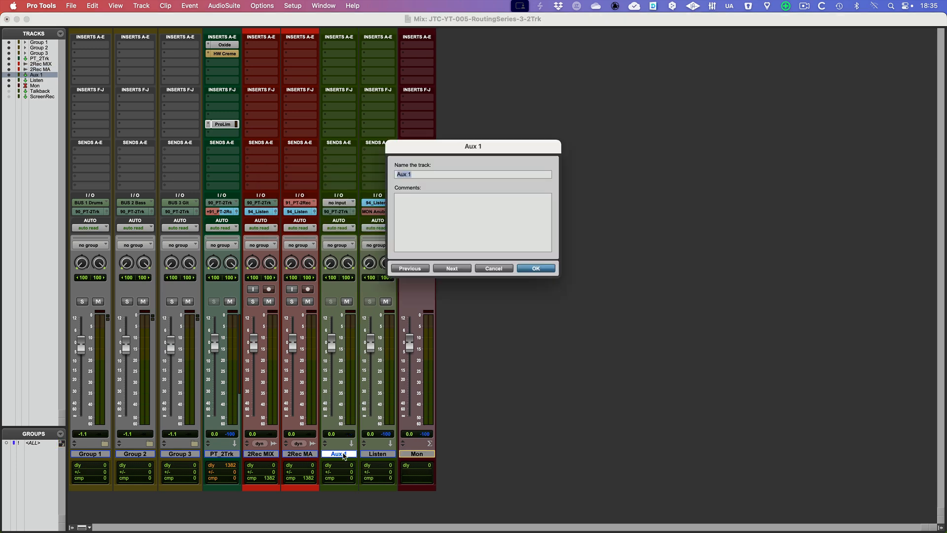
text(Bounce)
key(Return)
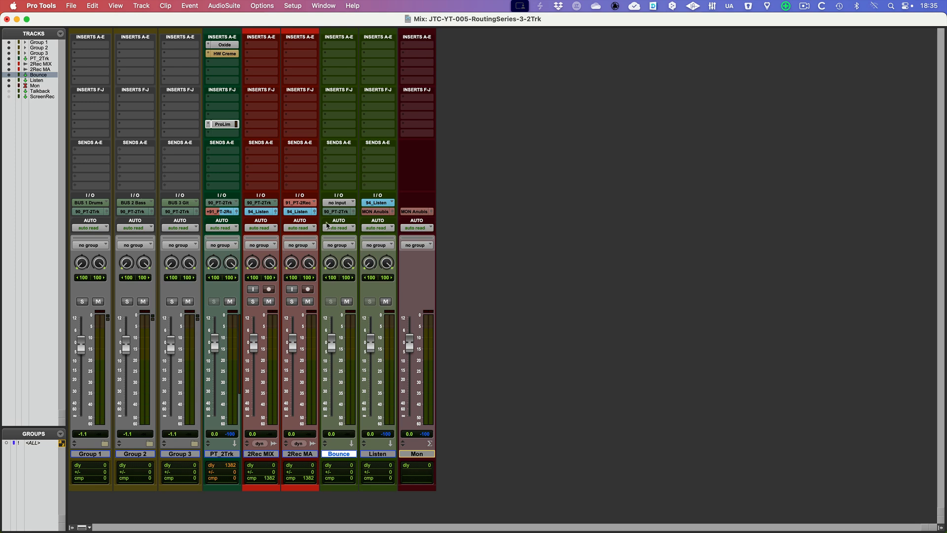
Set the Bounce track's input to the 92_ToBounce (Stereo) bus and its output to the 93_BounceOUT (Stereo) bus
click(339, 202)
mouse_move(348, 212)
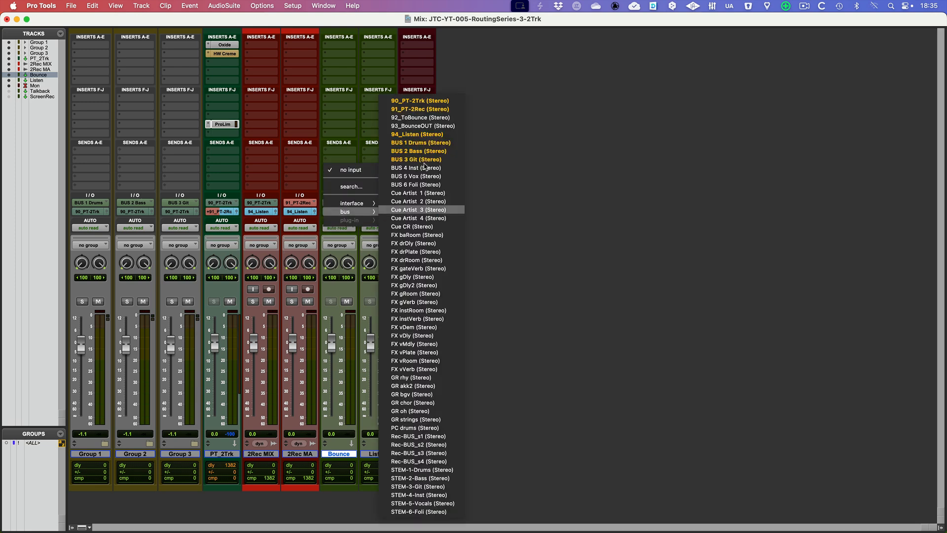
click(430, 118)
click(340, 211)
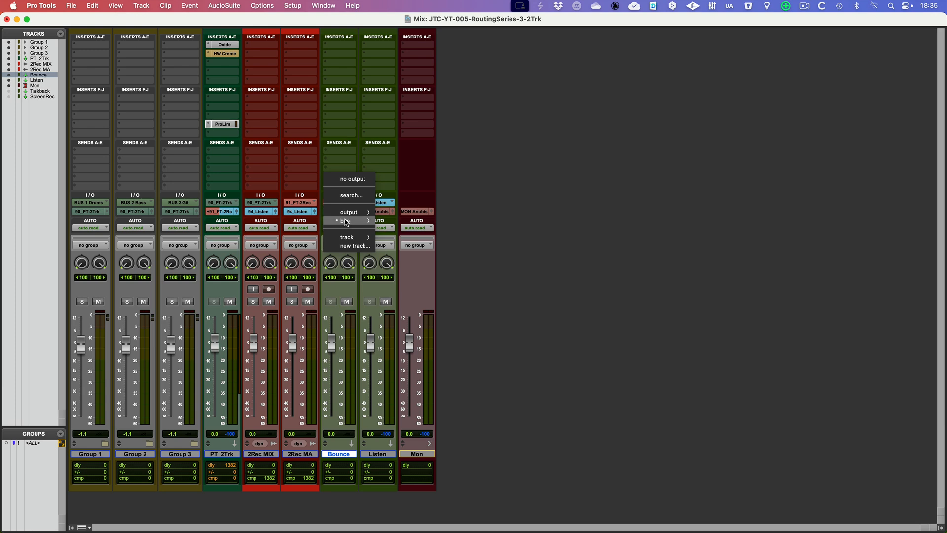
mouse_move(347, 221)
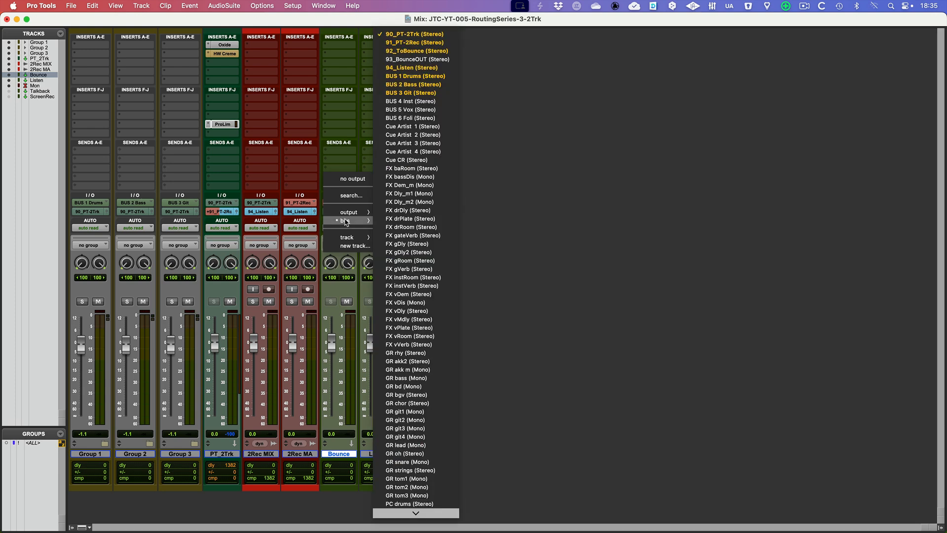
click(427, 59)
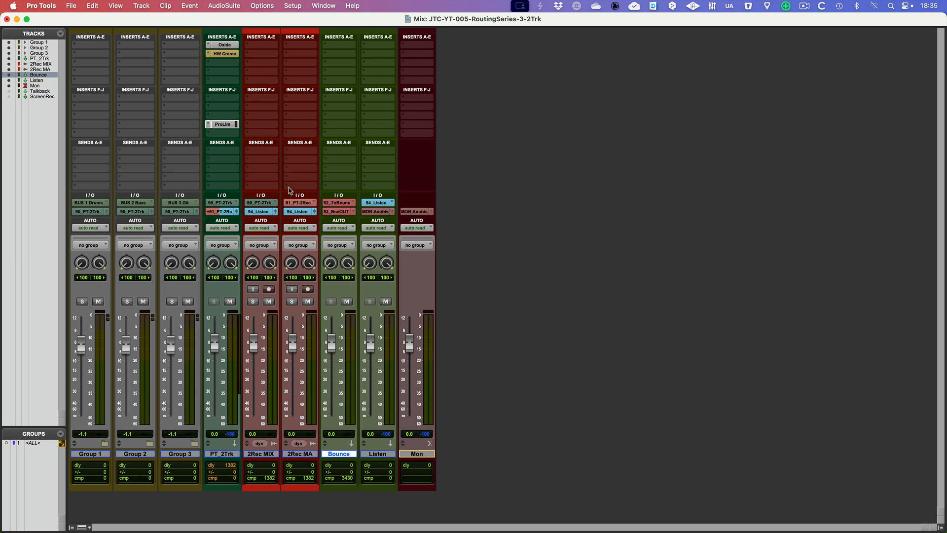
Add the 92_ToBounce (Stereo) bus as an additional output of both 2Rec MIX and 2Rec MA, and check the output assignments of 2Rec MA
click(303, 457)
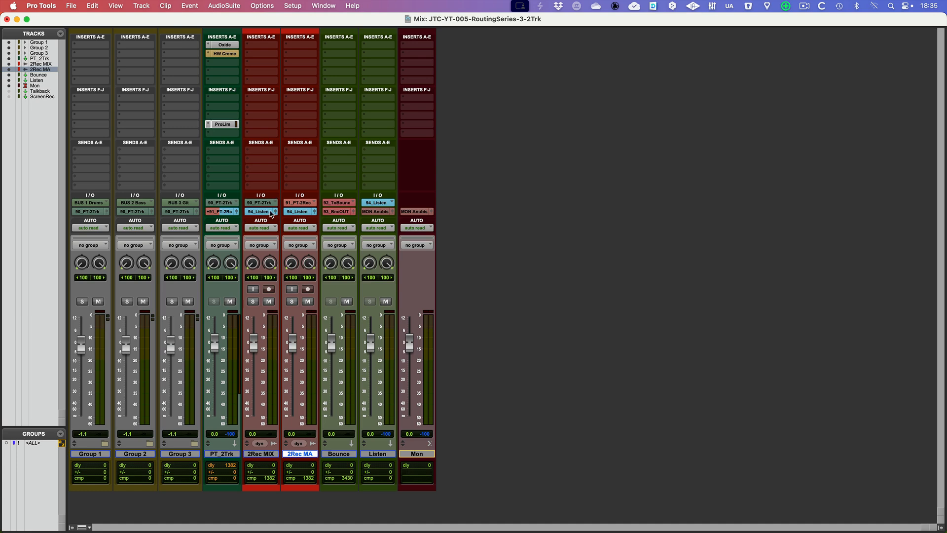
shift+click(261, 454)
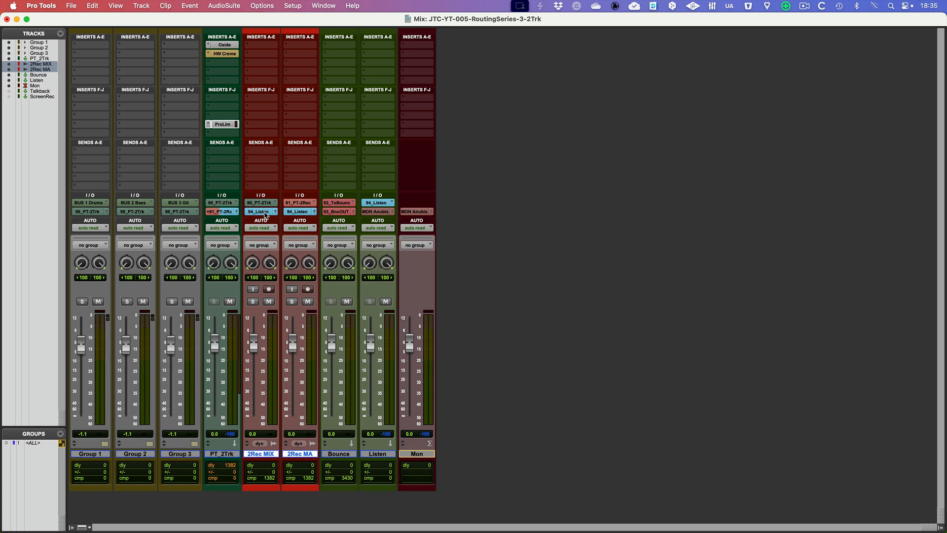
click(265, 215)
mouse_move(267, 223)
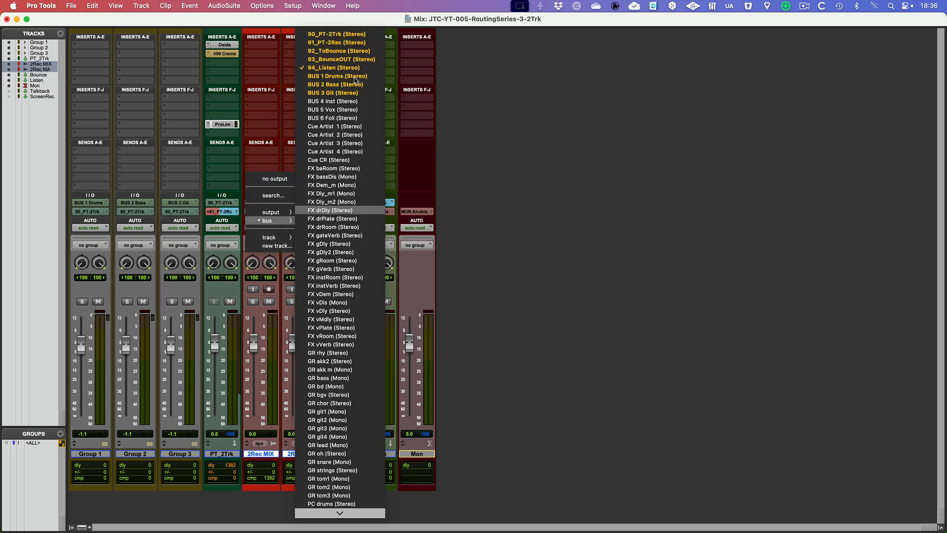
click(353, 52)
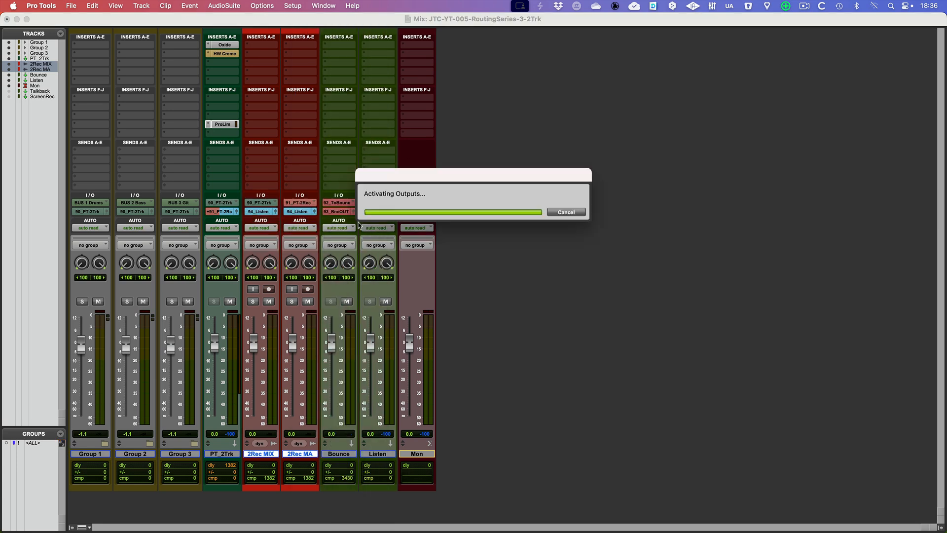
click(302, 215)
mouse_move(307, 221)
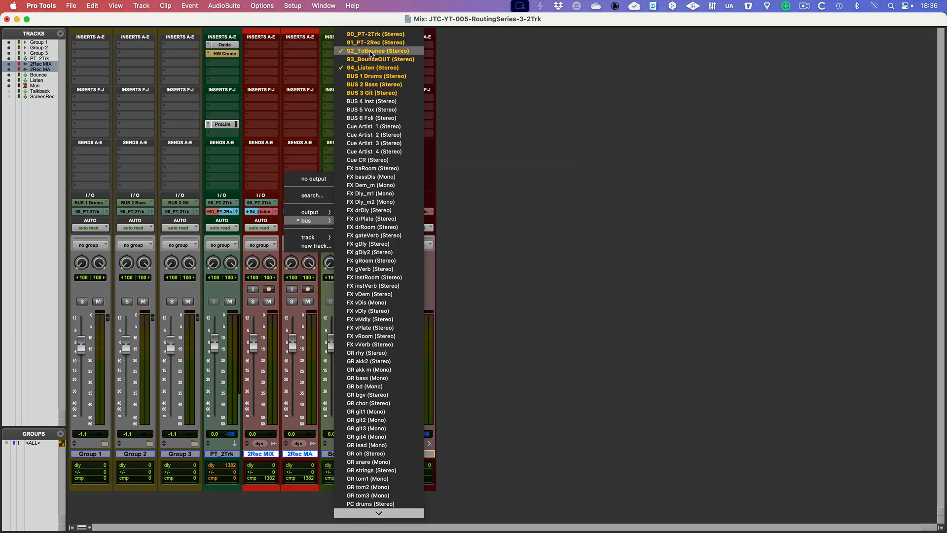
click(508, 101)
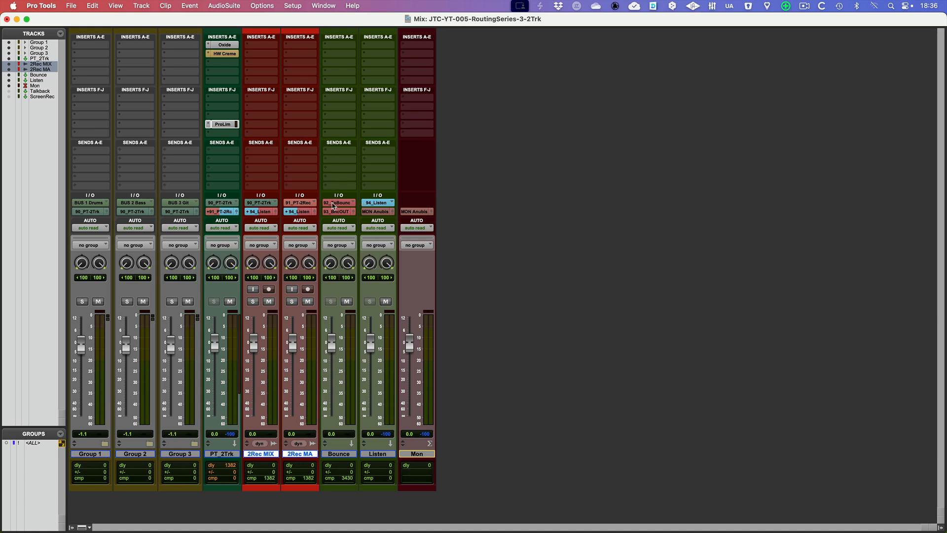
Insert the stereo POW-r Dither plug-in in insert slot A of the Bounce track and move its window clear of the mixer channels
click(343, 47)
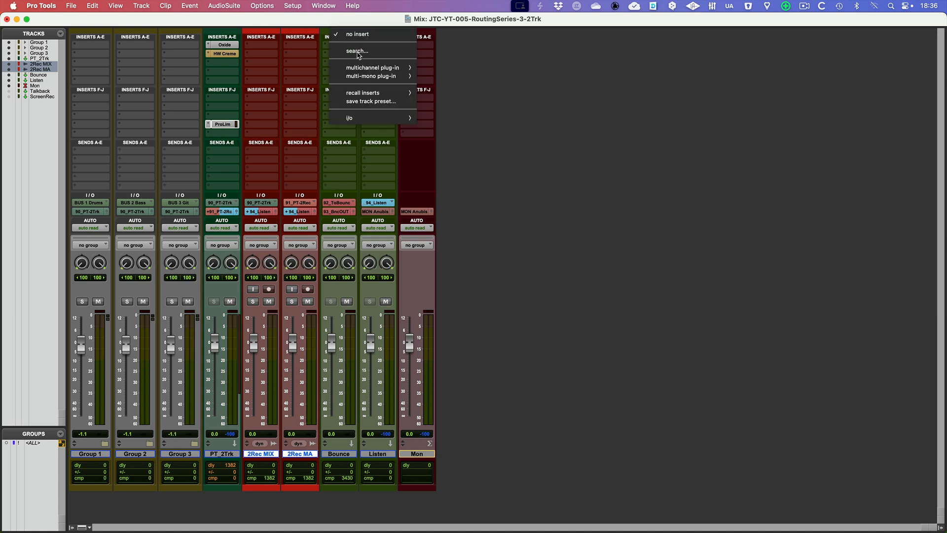
mouse_move(370, 69)
mouse_move(465, 137)
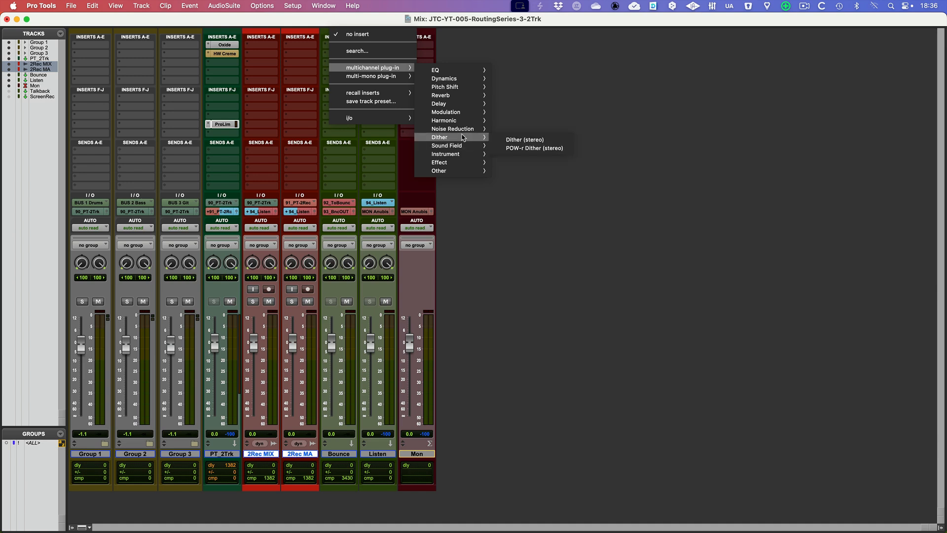
click(532, 148)
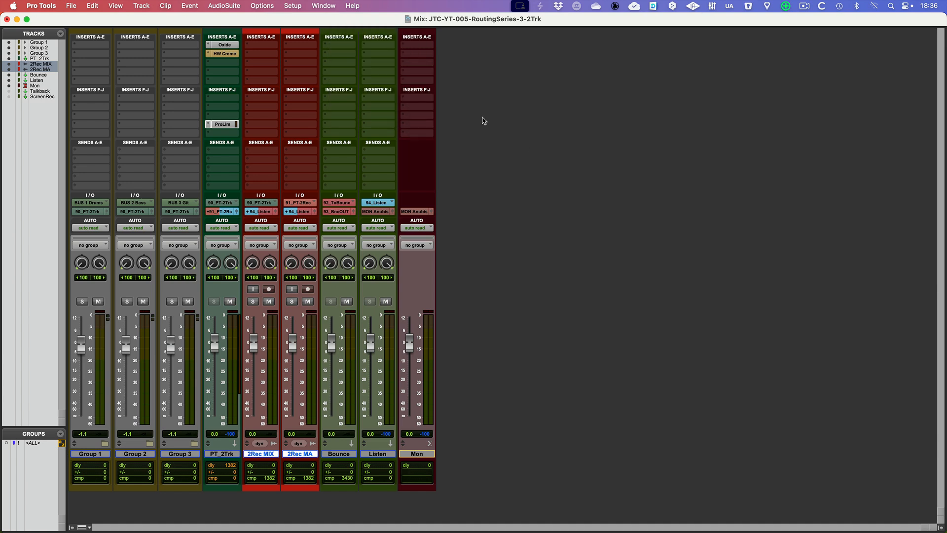
drag(500, 61, 548, 64)
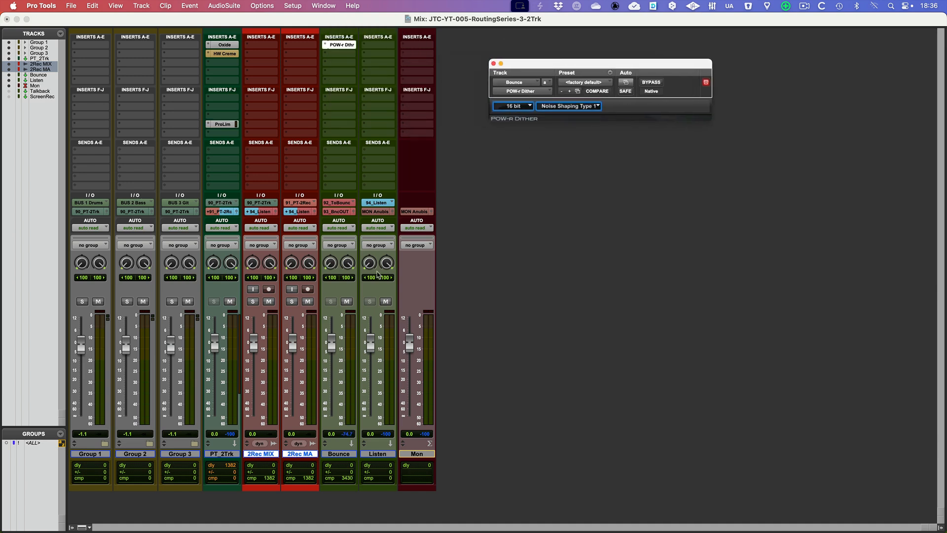